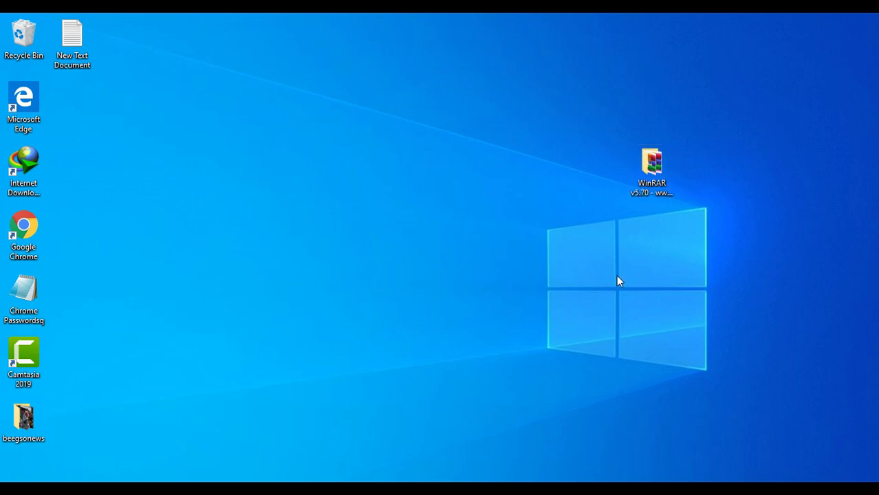
Run winrar-x64-570 from the WinRAR v5.70 folder and install it to C:\Program Files\WinRAR
double_click(651, 184)
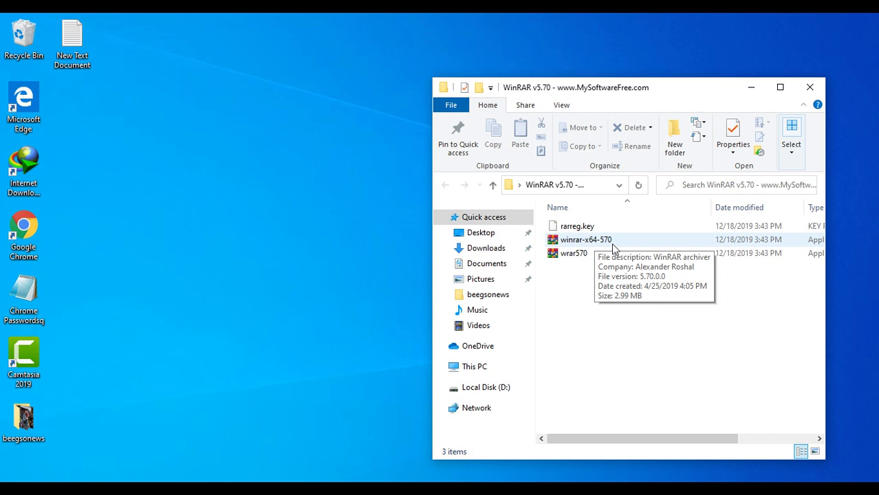
double_click(571, 242)
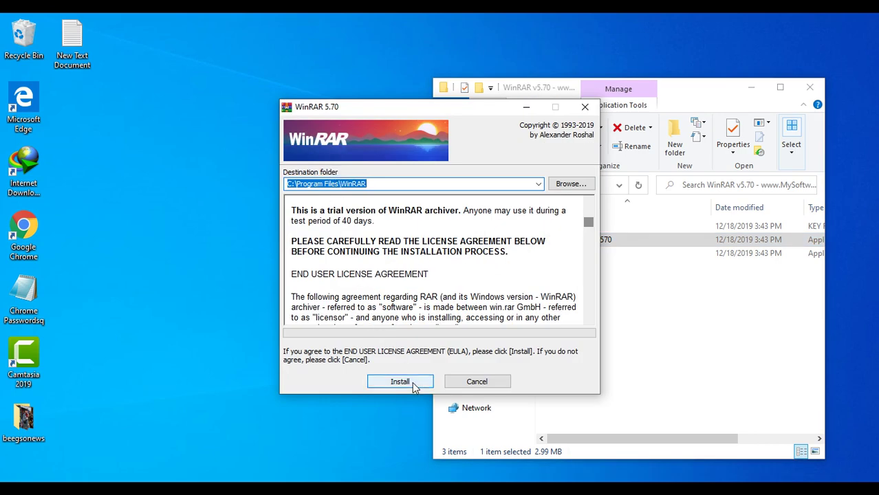
left_click(412, 382)
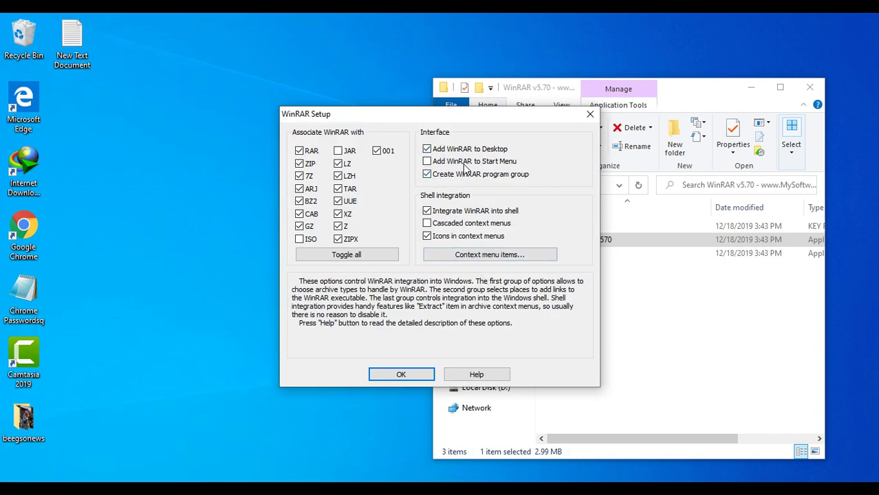
Enable adding WinRAR to the Start Menu, accept the other integration options, and finish the setup
left_click(426, 161)
left_click(405, 375)
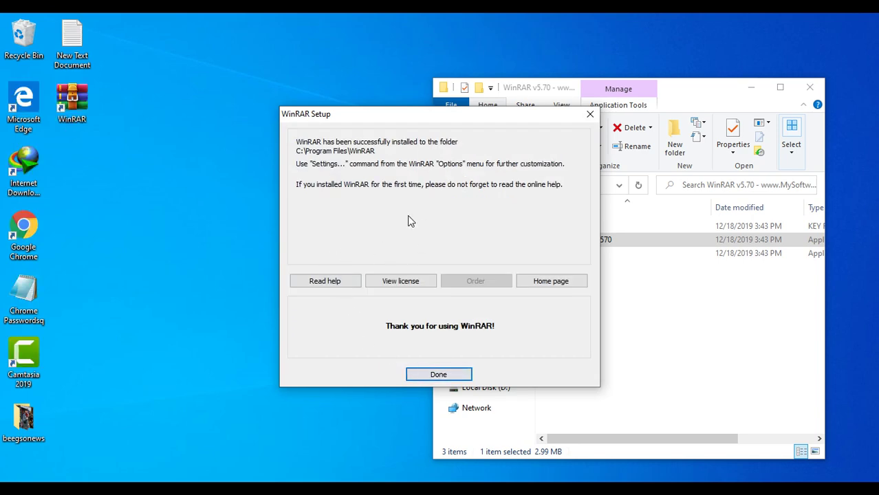
left_click(438, 375)
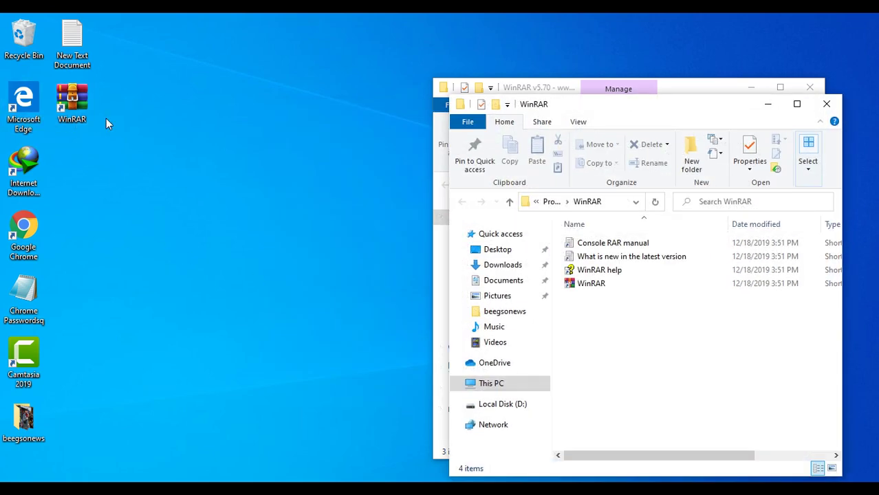
Move the new WinRAR shortcut to the middle of the desktop and close the WinRAR program group window
left_click_drag(79, 101, 315, 138)
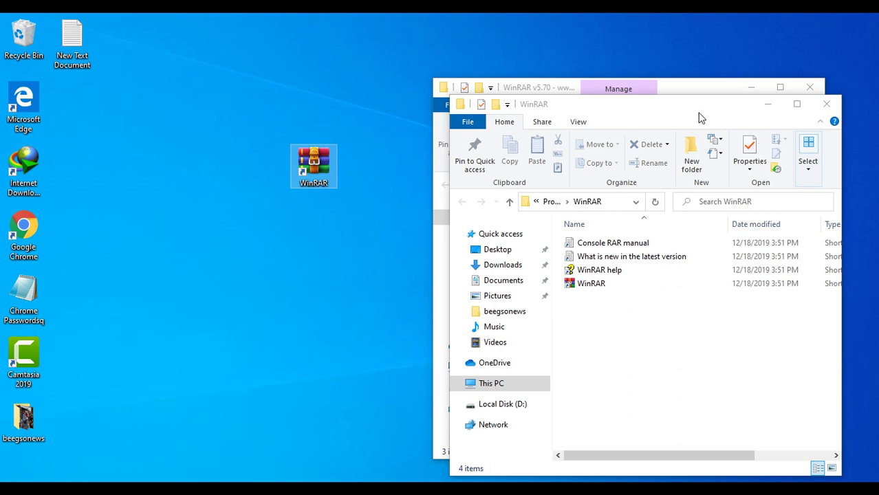
left_click(826, 104)
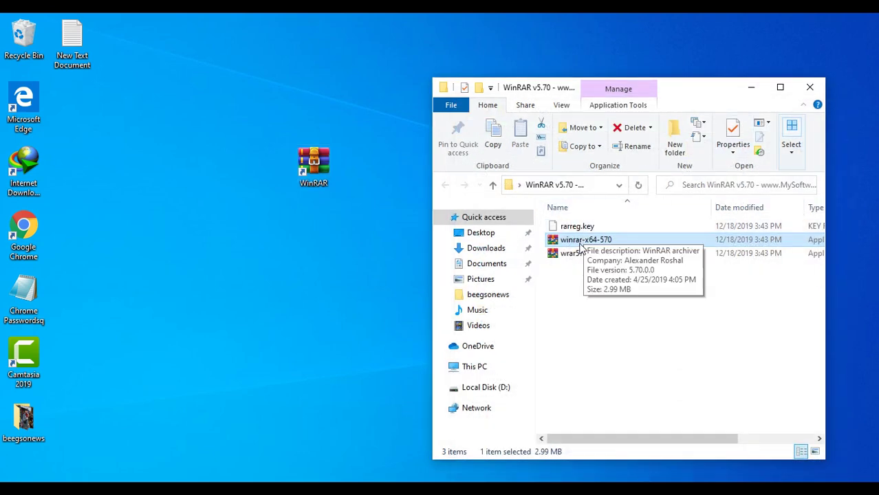
Launch WinRAR from its desktop shortcut, look for the About WinRAR command, and close the program
left_click(318, 160)
double_click(318, 160)
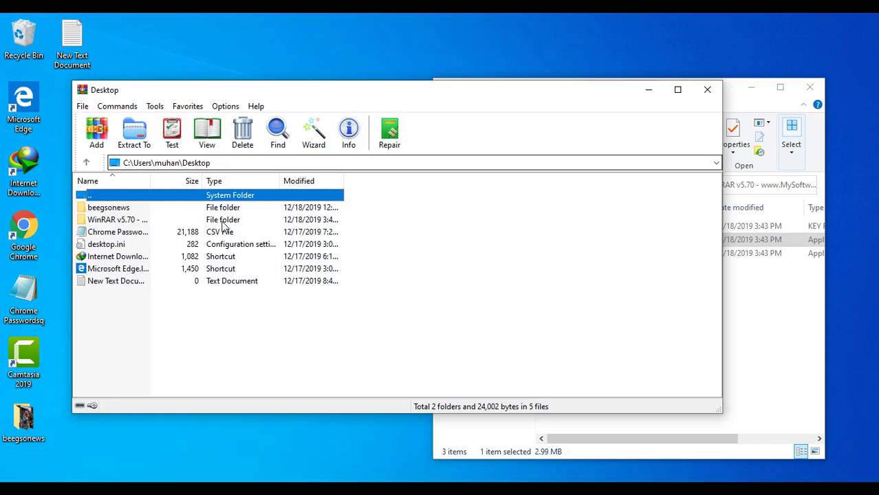
left_click(256, 106)
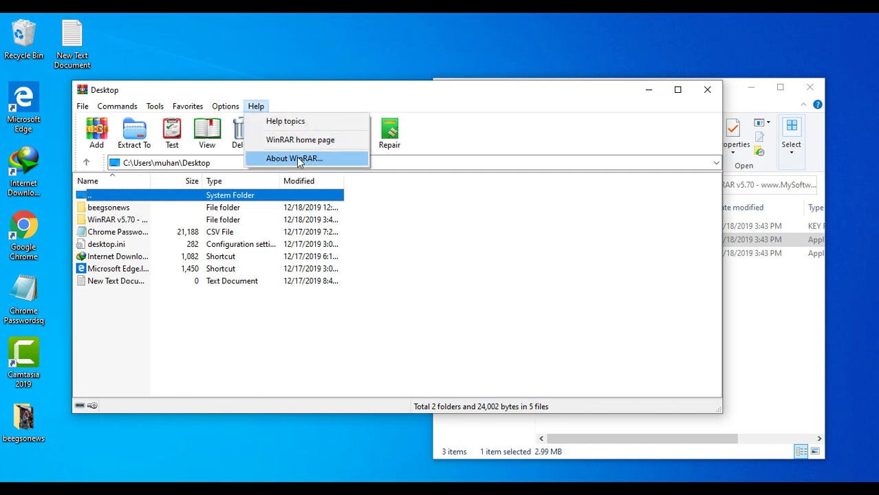
left_click(460, 229)
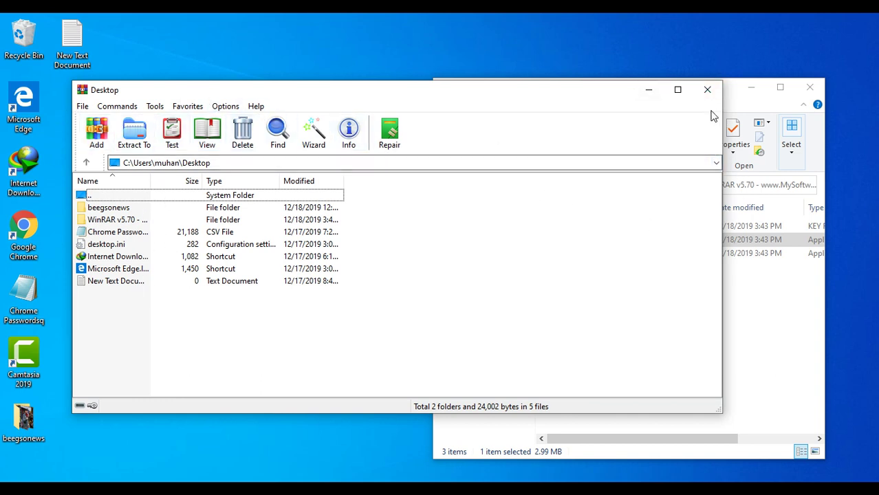
left_click(707, 89)
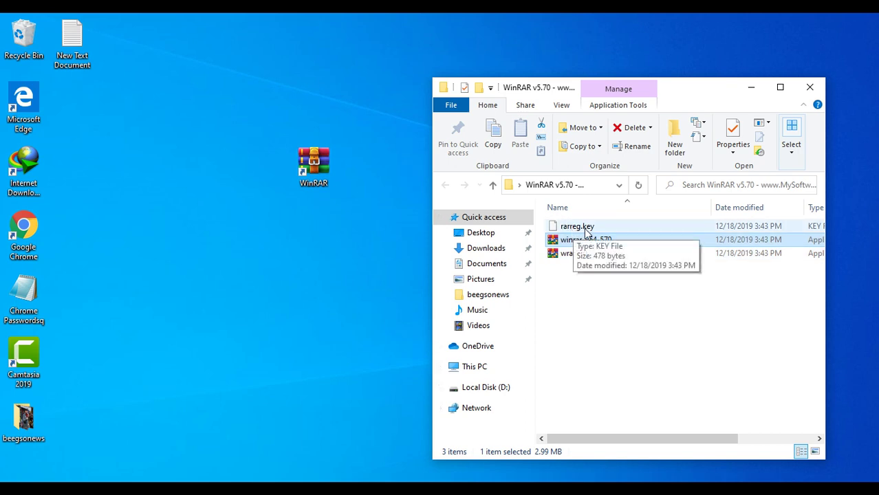
Open the WinRAR shortcut's file location and place that folder window beside the WinRAR v5.70 folder
double_click(580, 240)
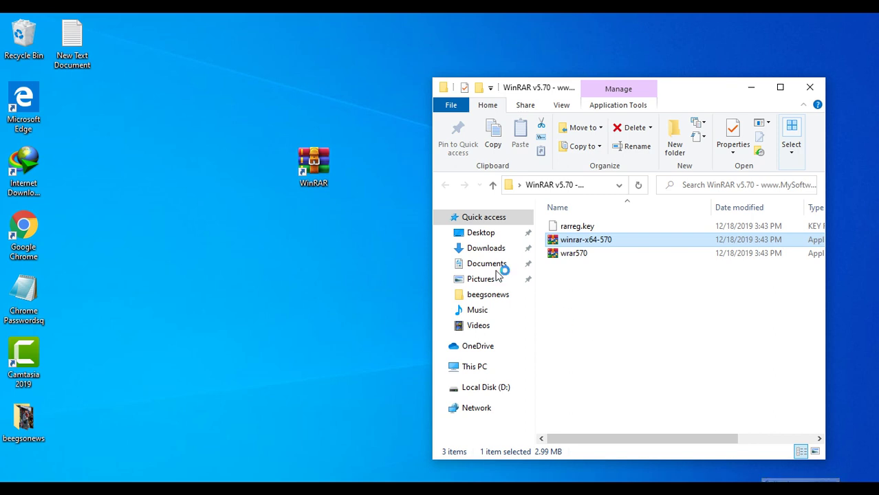
right_click(326, 162)
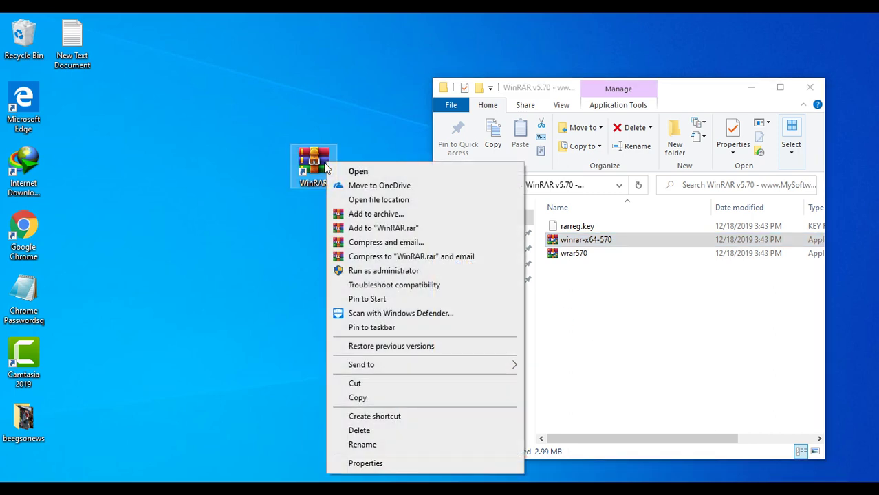
left_click(382, 201)
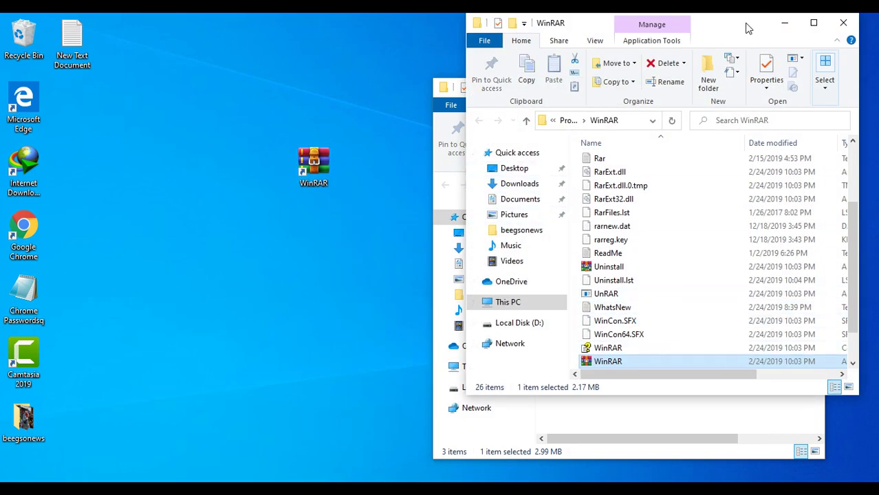
left_click_drag(691, 28, 308, 92)
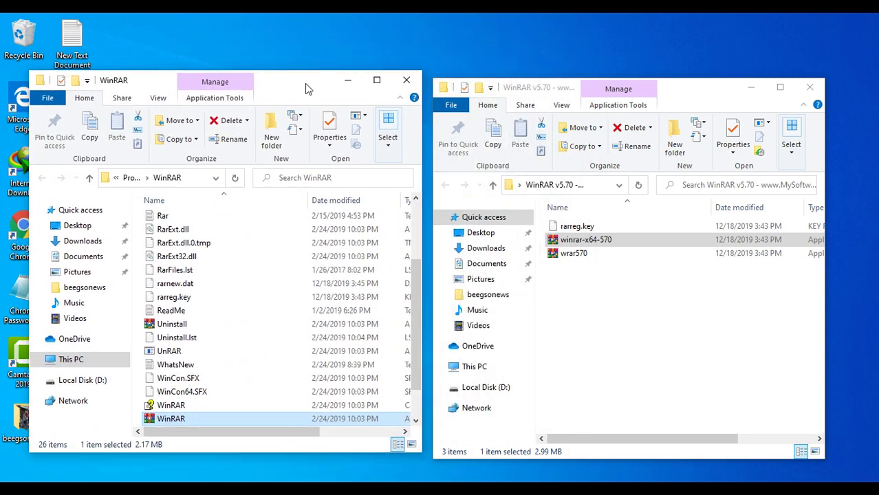
Copy the licence key file rarreg.key into the WinRAR installation folder, replacing the existing file with administrator permission, and close both folders
left_click(589, 232)
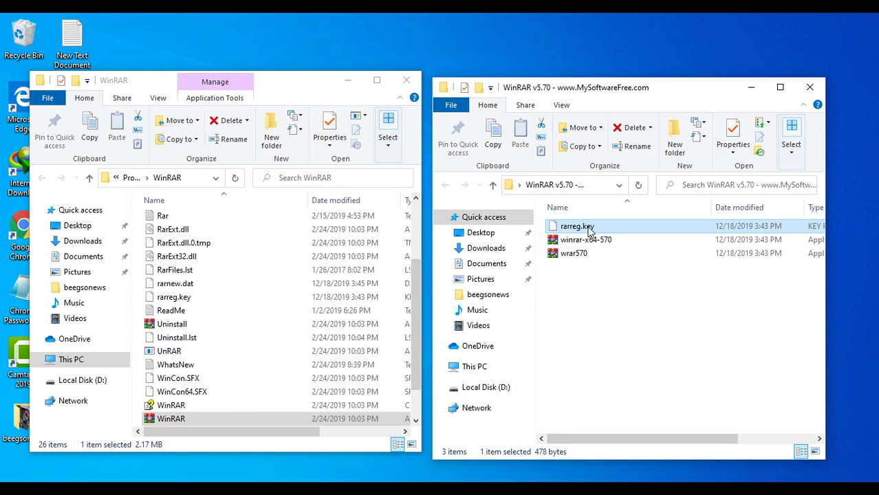
right_click(590, 230)
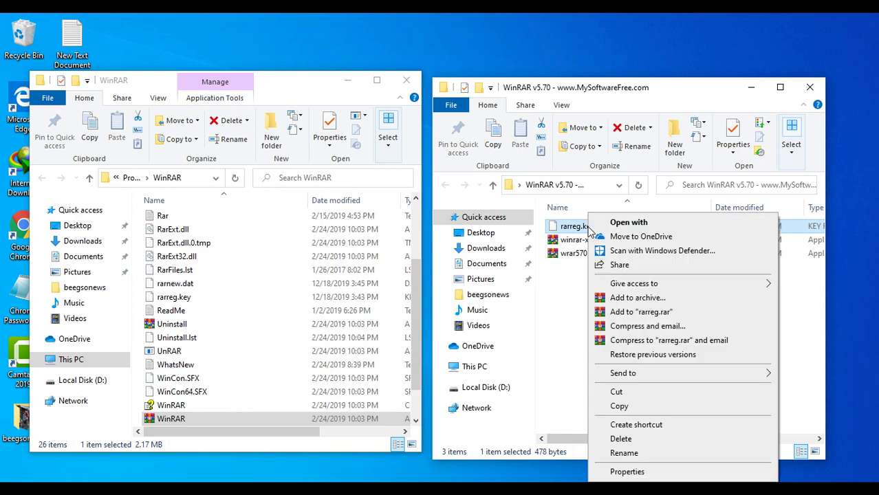
left_click(620, 405)
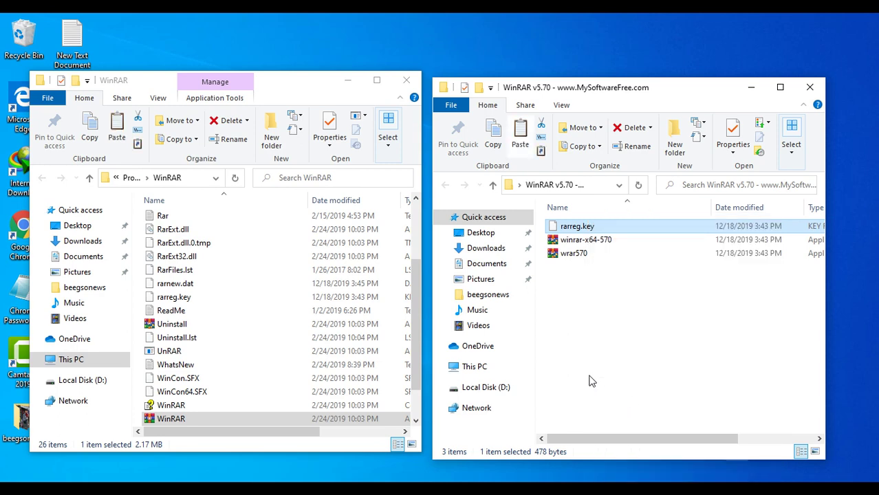
left_click(289, 284)
right_click(289, 293)
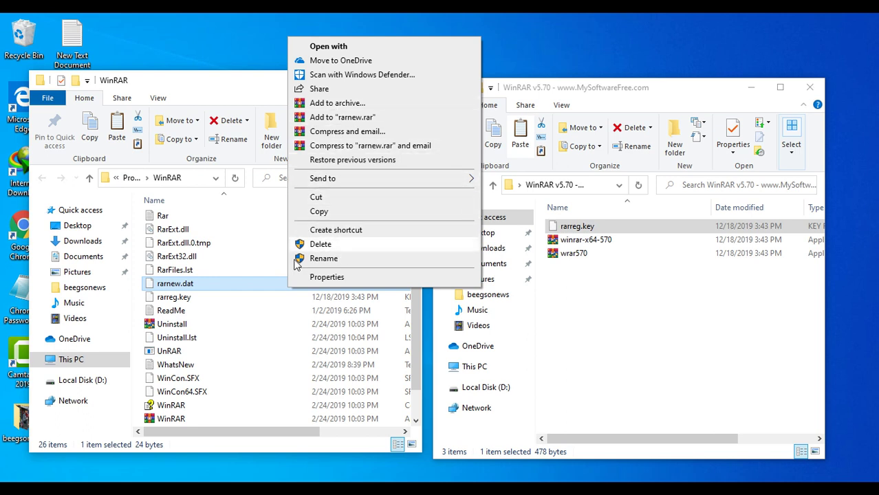
left_click(193, 333)
right_click(193, 334)
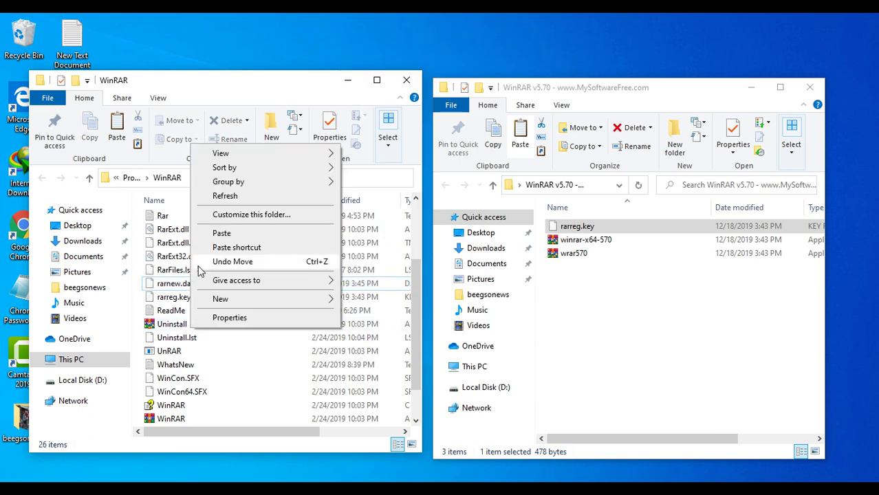
left_click(245, 233)
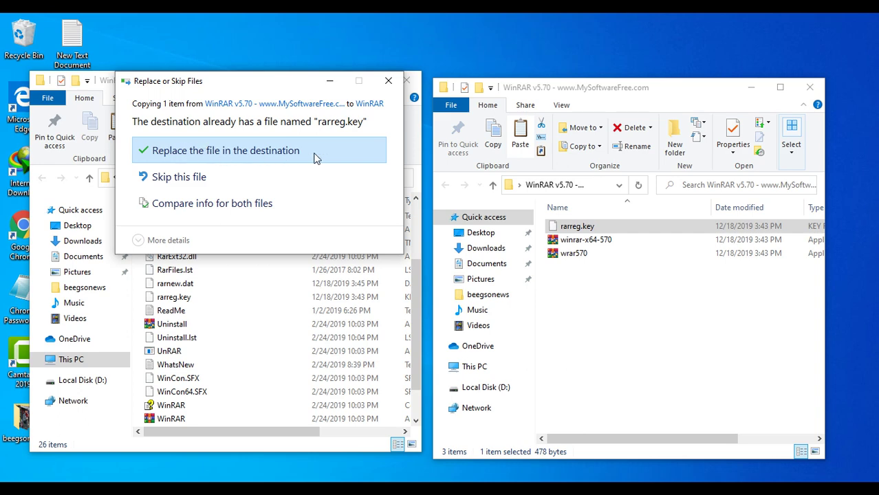
left_click(235, 153)
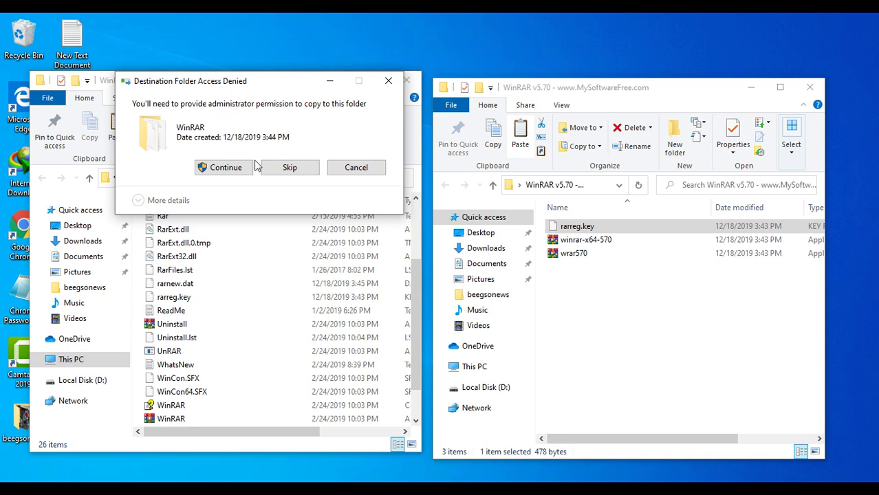
left_click(224, 169)
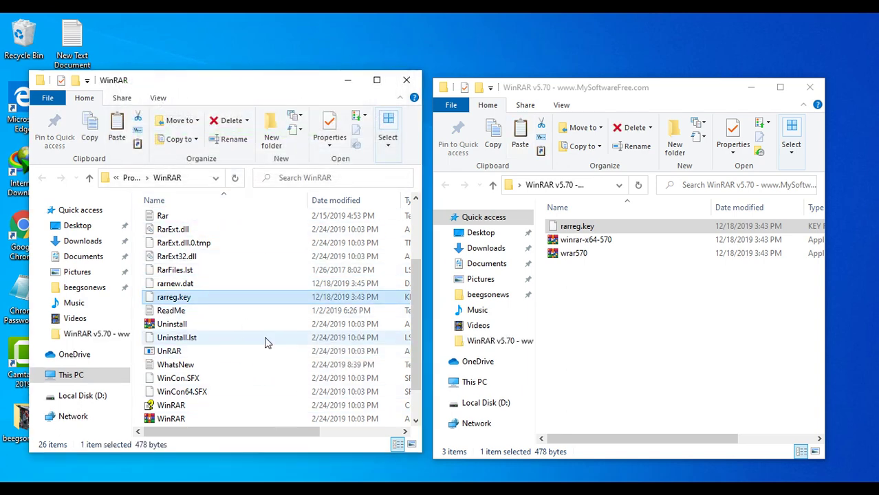
left_click(406, 81)
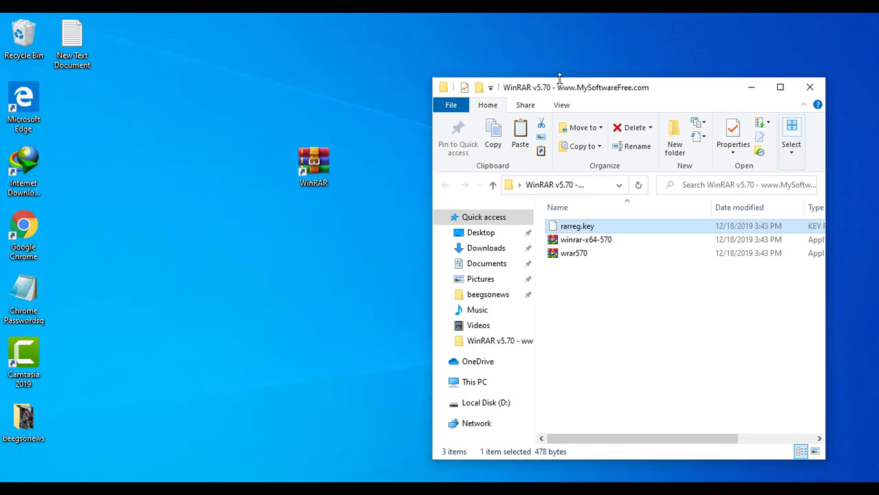
left_click(810, 88)
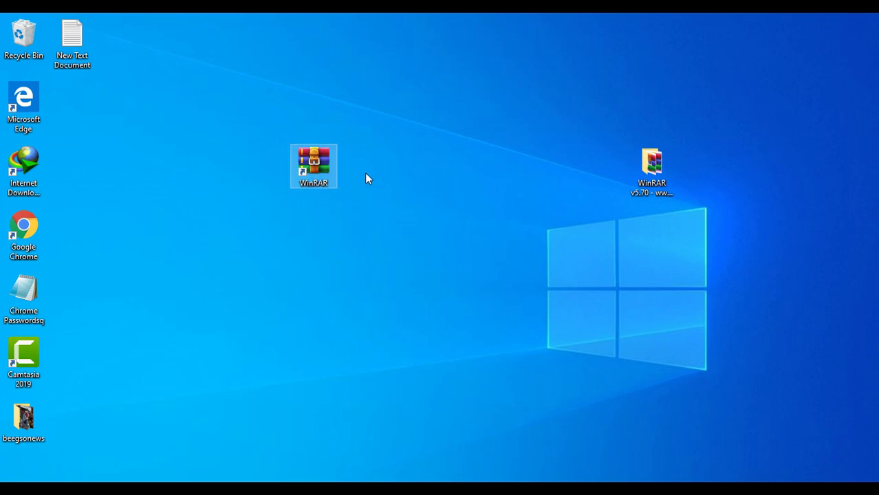
Launch WinRAR, check the version and registration details in About WinRAR, and close the program
double_click(307, 172)
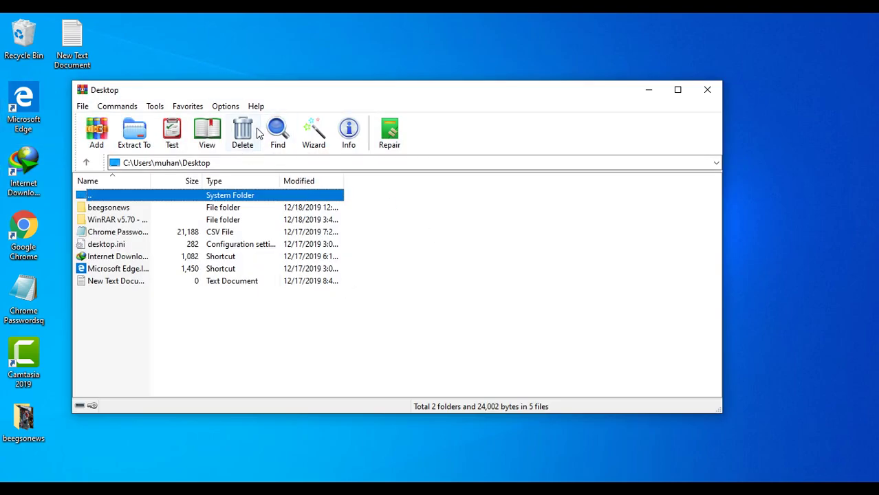
left_click(249, 107)
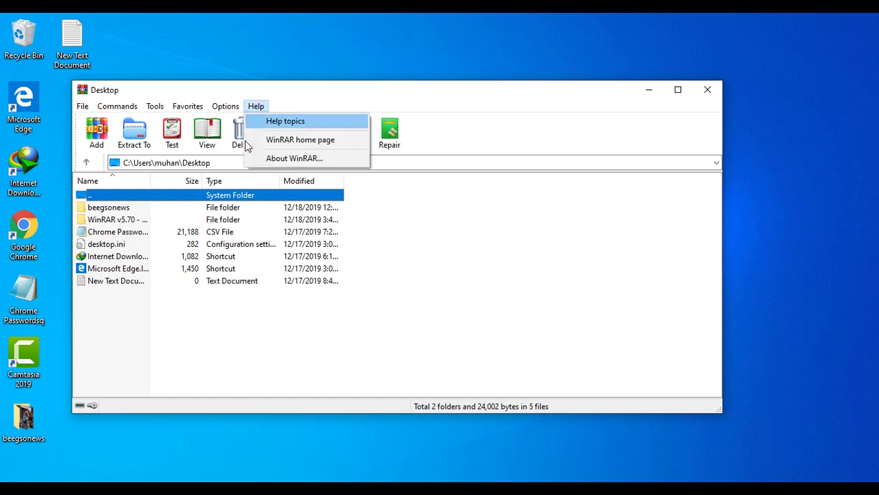
left_click(286, 165)
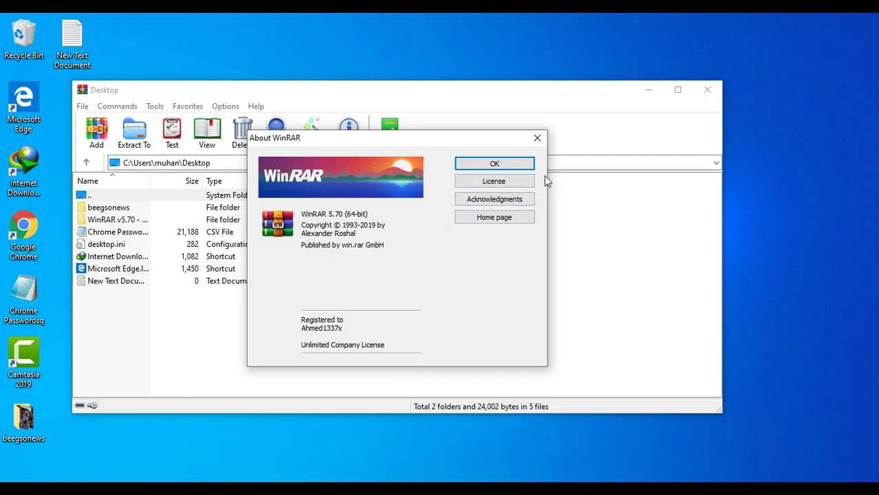
left_click(537, 139)
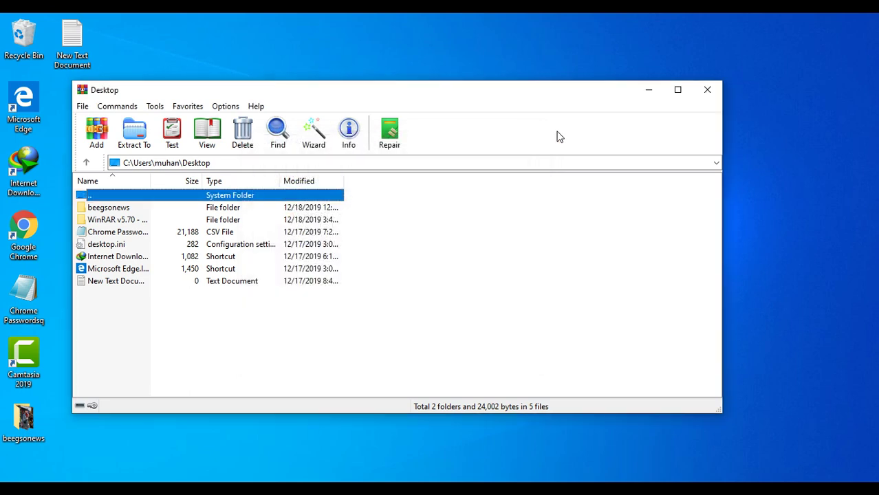
left_click(708, 90)
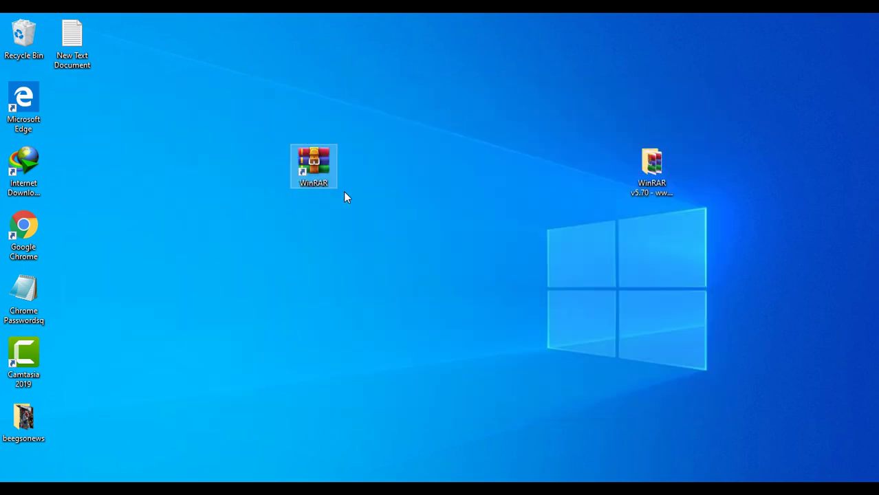